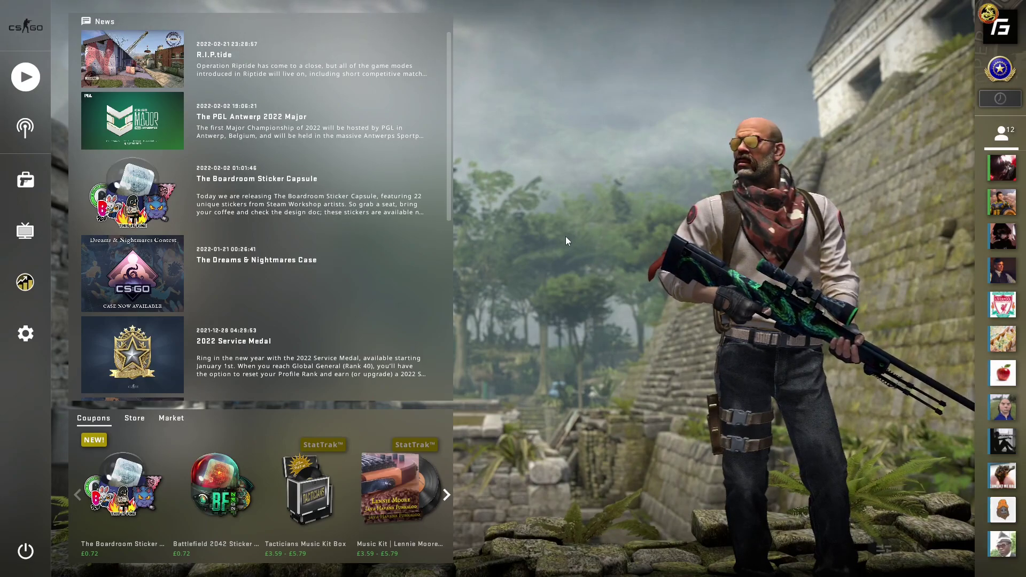
Open the game's video settings and examine the basic and advanced video options
click(24, 328)
click(82, 68)
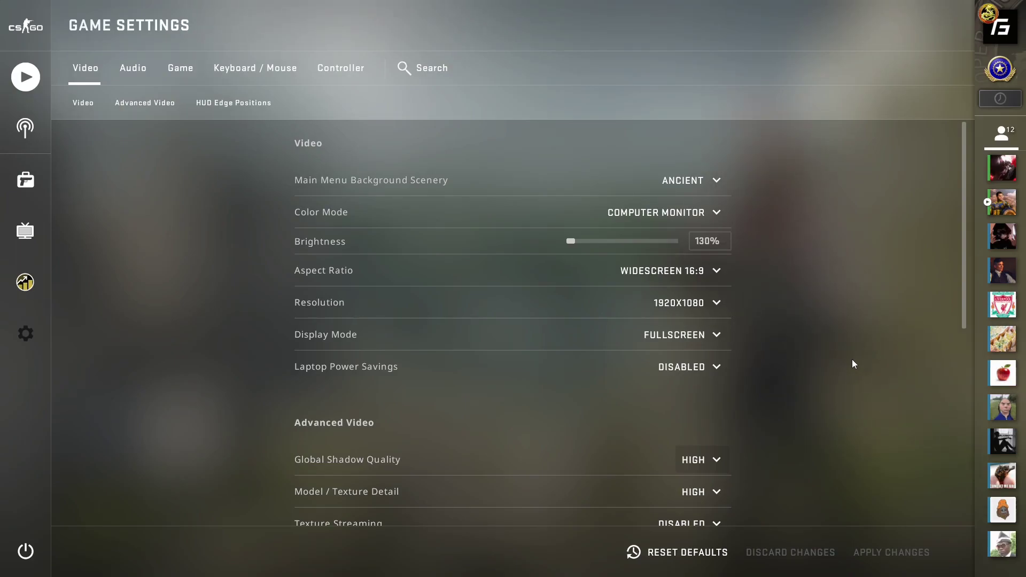
scroll(852, 359, down, 5)
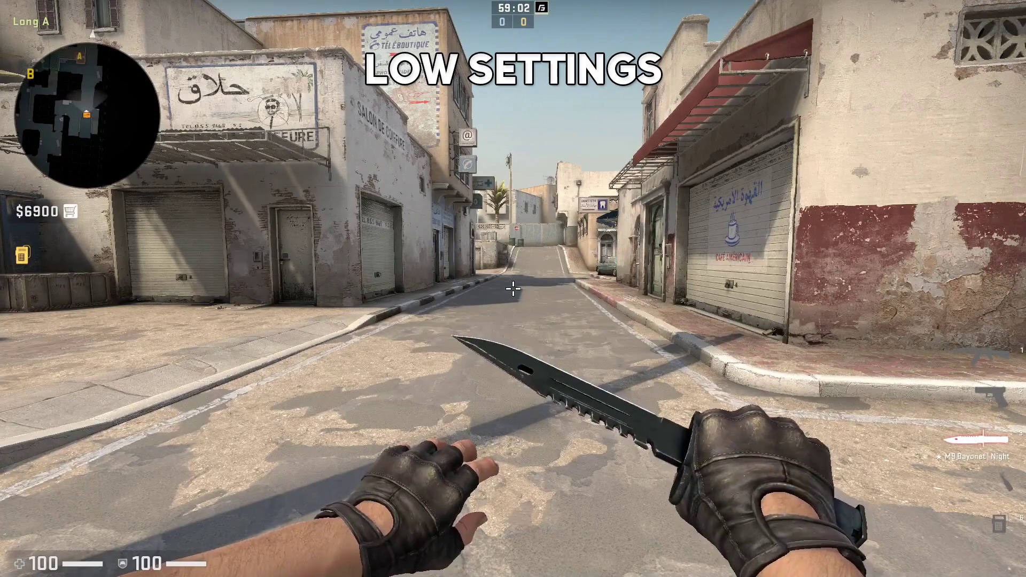
Throw a molotov down the Long A street on low settings and approach the fire with knife and AK-47 to examine the graphics
key(4)
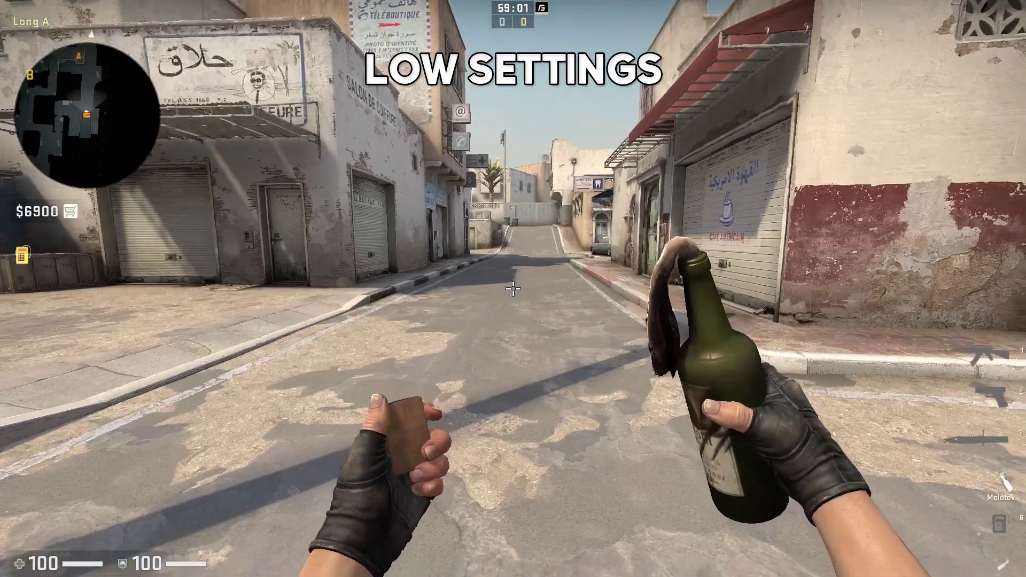
click(513, 289)
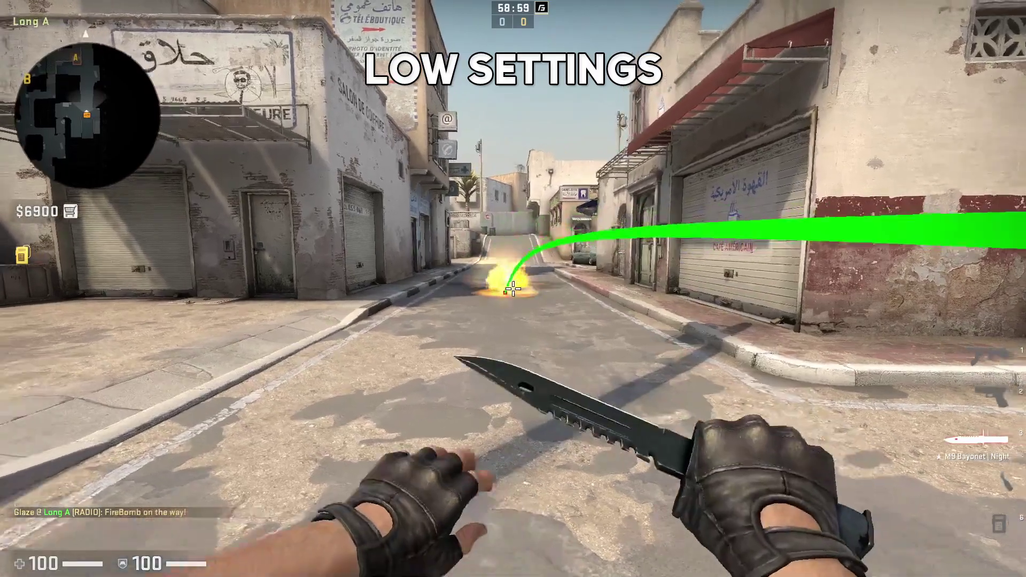
key(w)
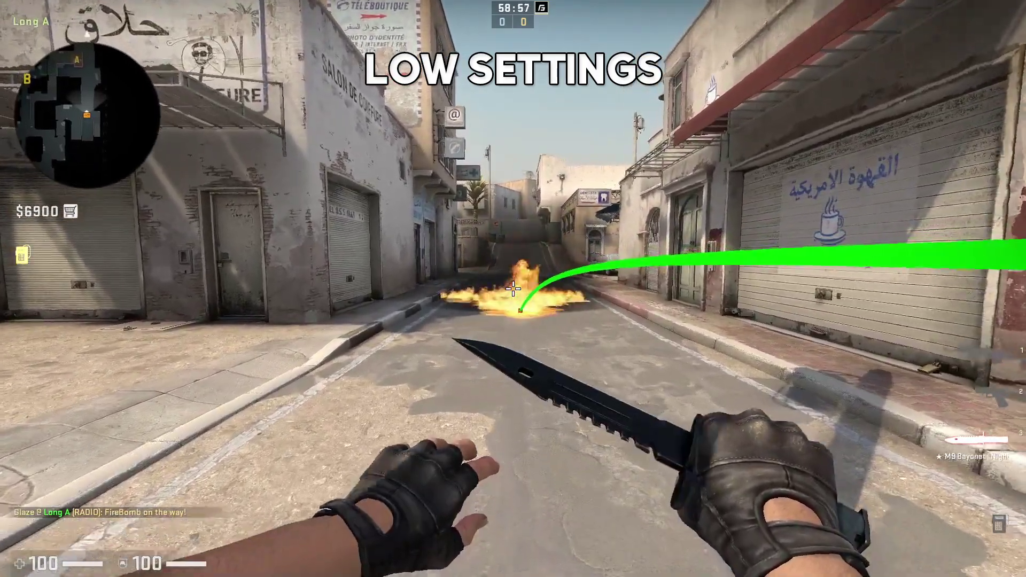
key(1)
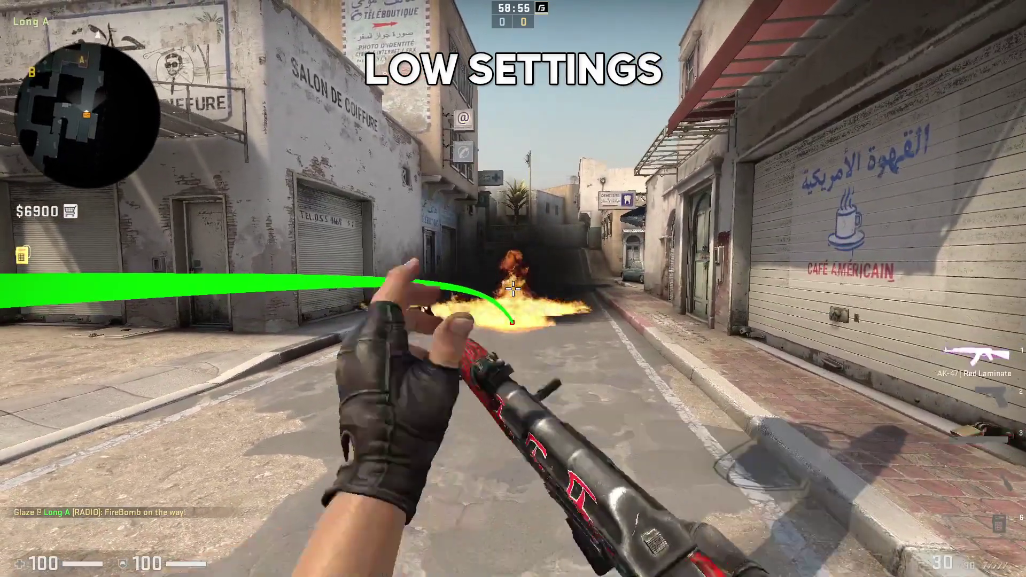
key(w)
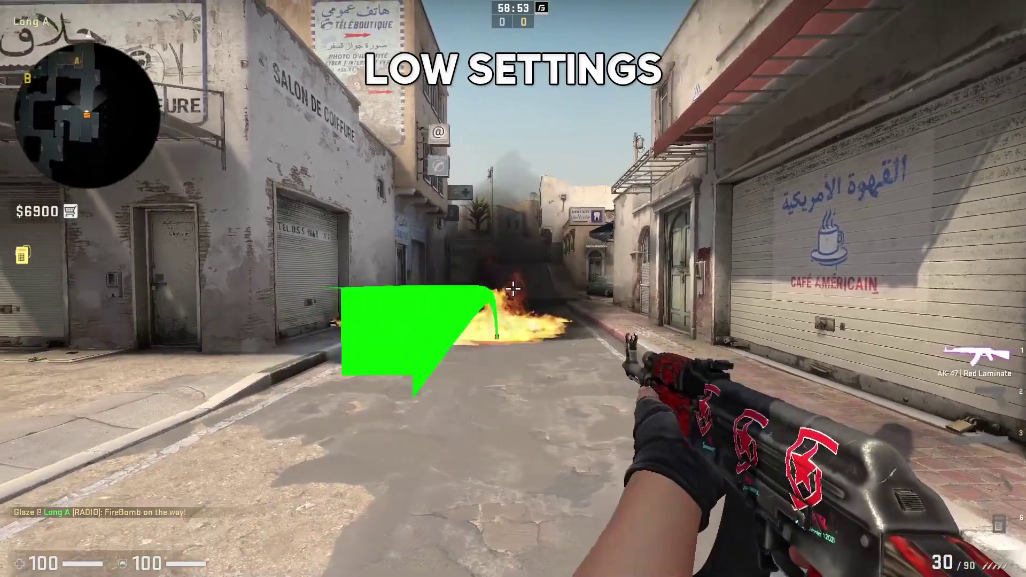
key(3)
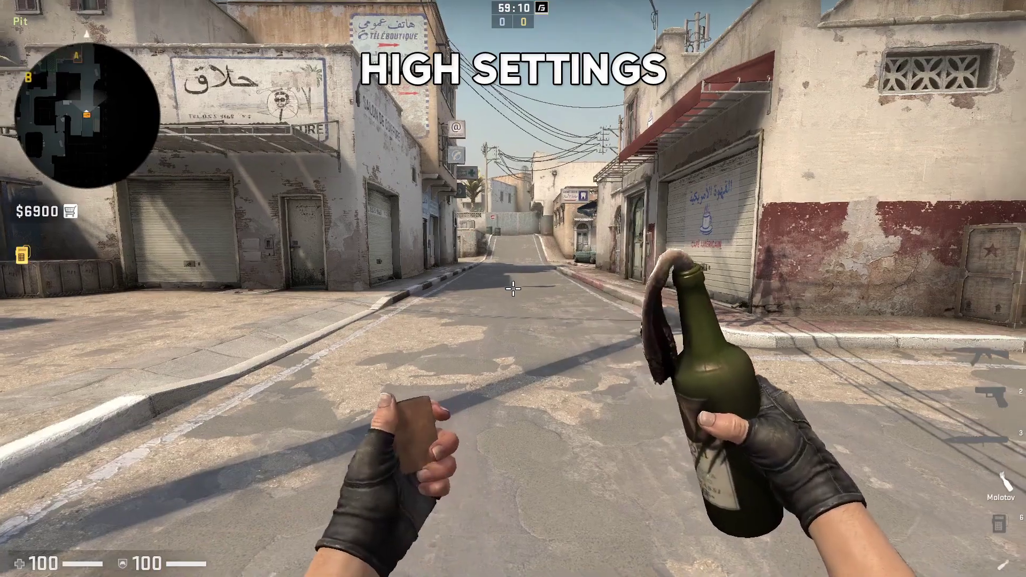
Throw a molotov down the same street from Pit on high settings and move around the fire to compare the graphics
click(513, 289)
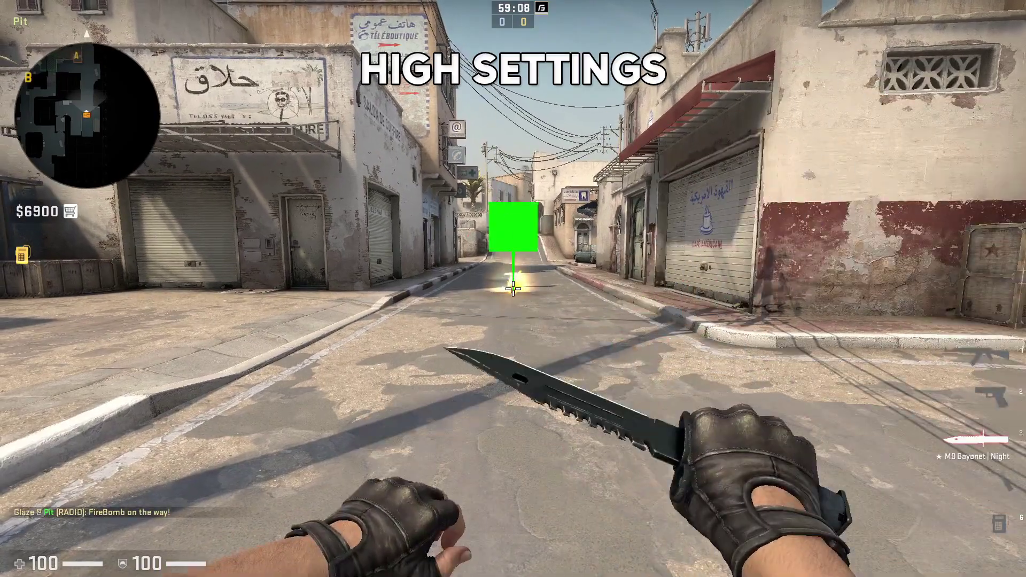
key(w)
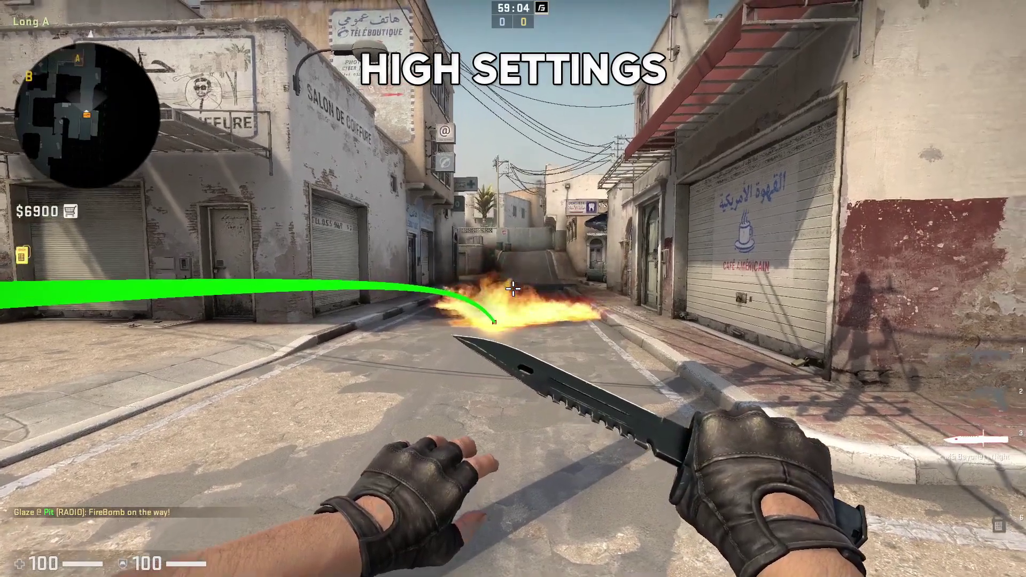
key(1)
key(s)
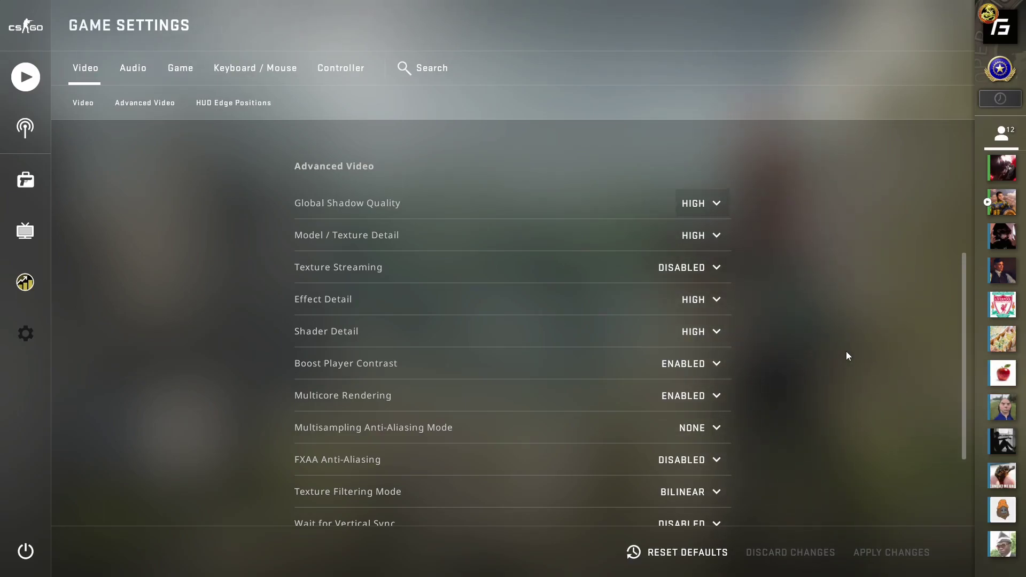
Review the remaining advanced video settings down to Use Uber Shaders and switch away from the game
scroll(847, 352, down, 3)
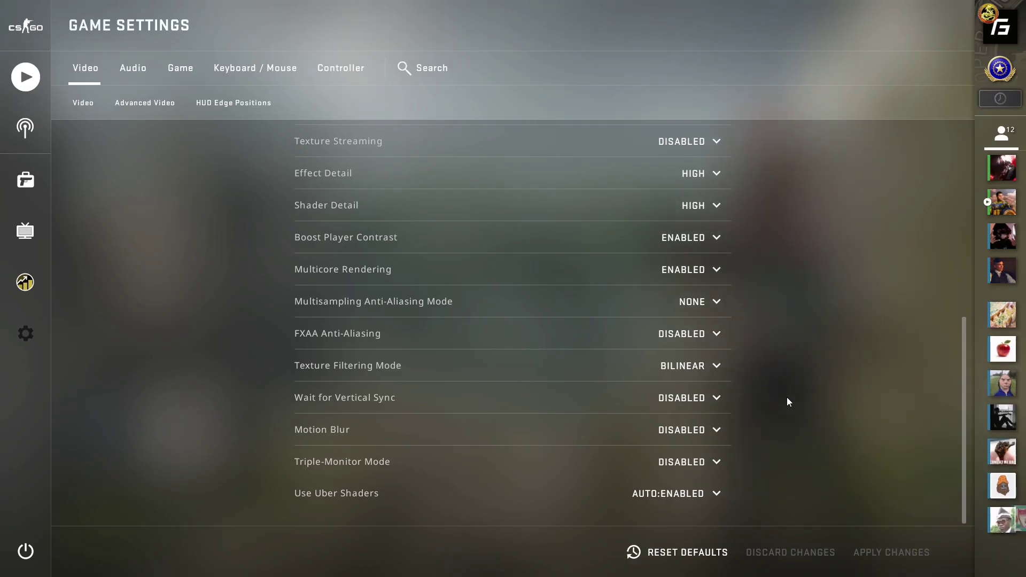
key(alt+Tab)
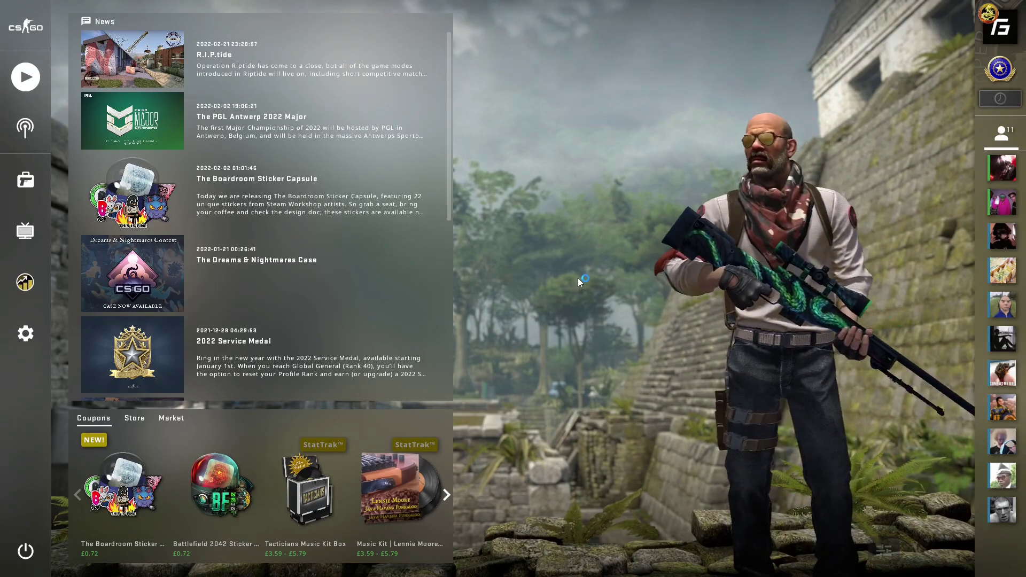
Reopen the video settings and look through the available aspect ratios and resolutions, keeping the current choices
click(24, 329)
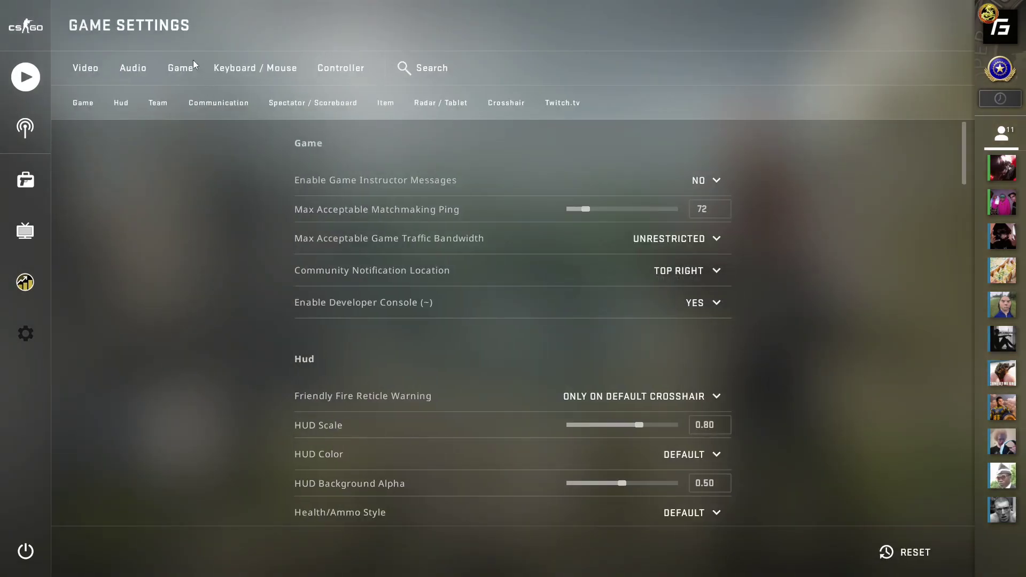
click(84, 72)
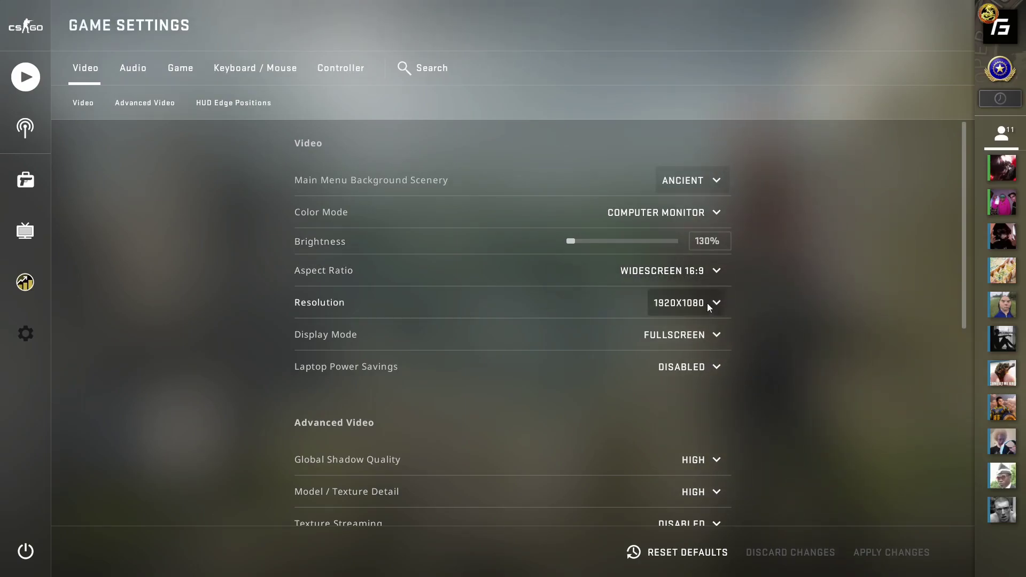
click(714, 269)
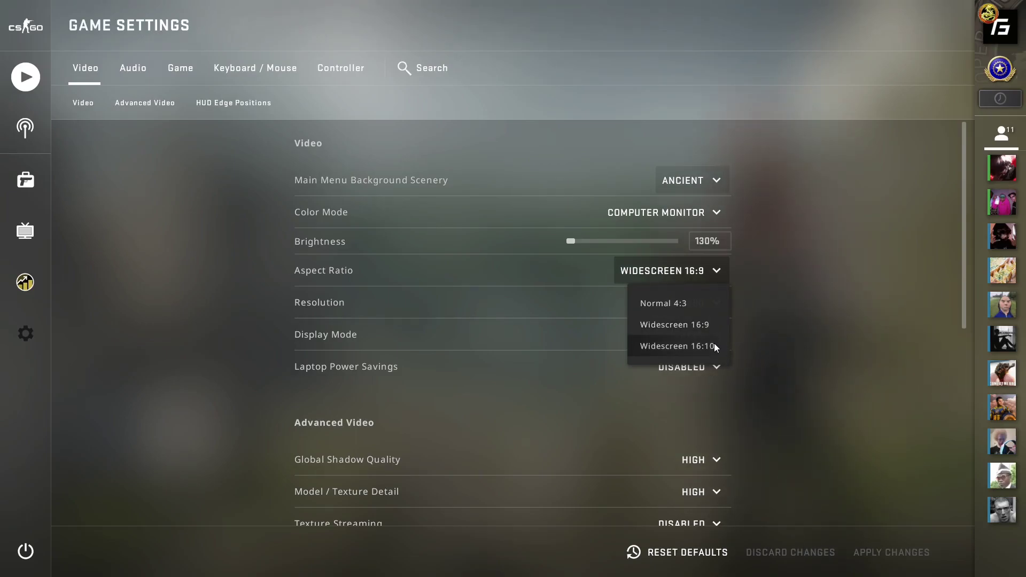
click(720, 271)
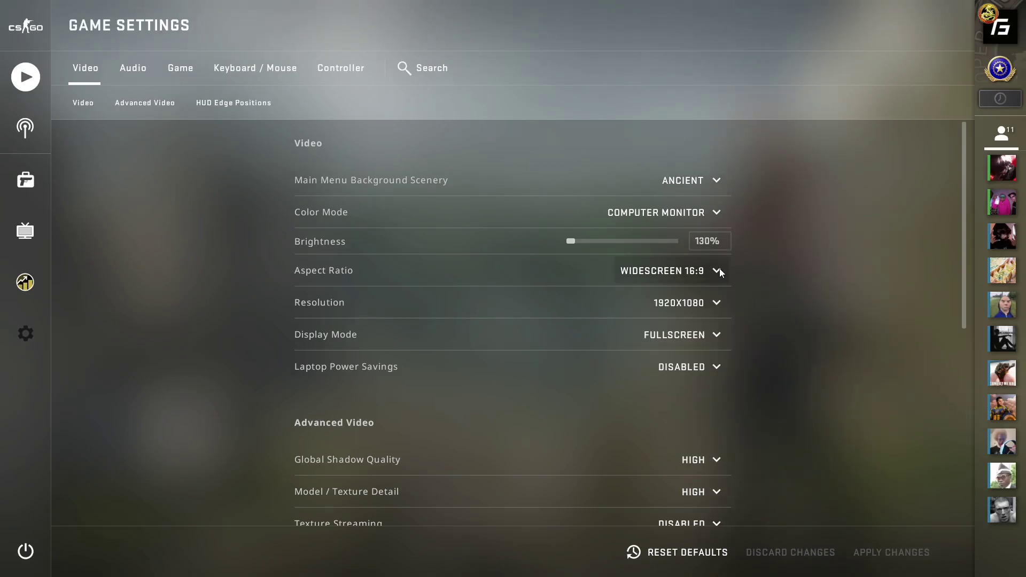
click(717, 300)
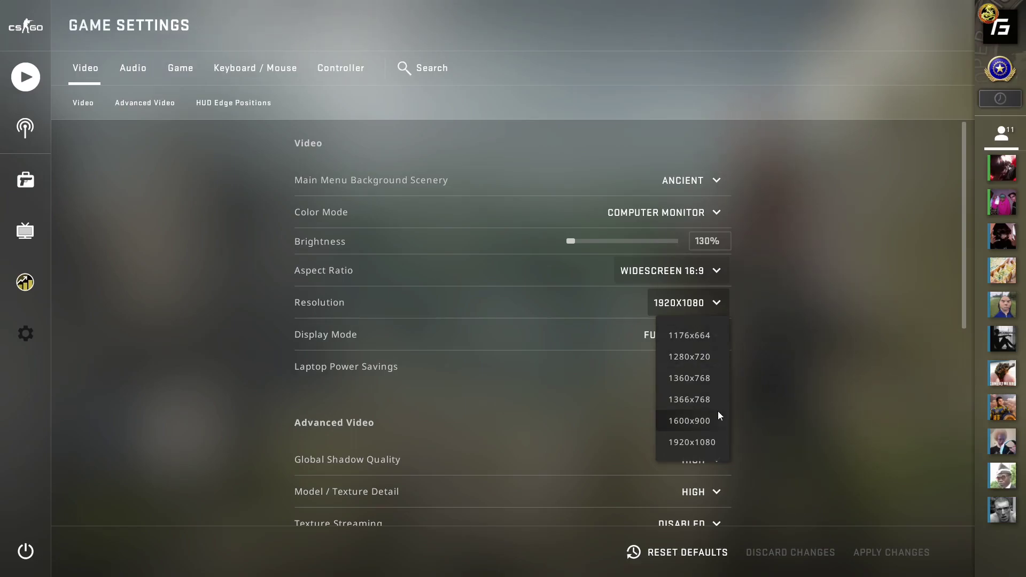
click(715, 303)
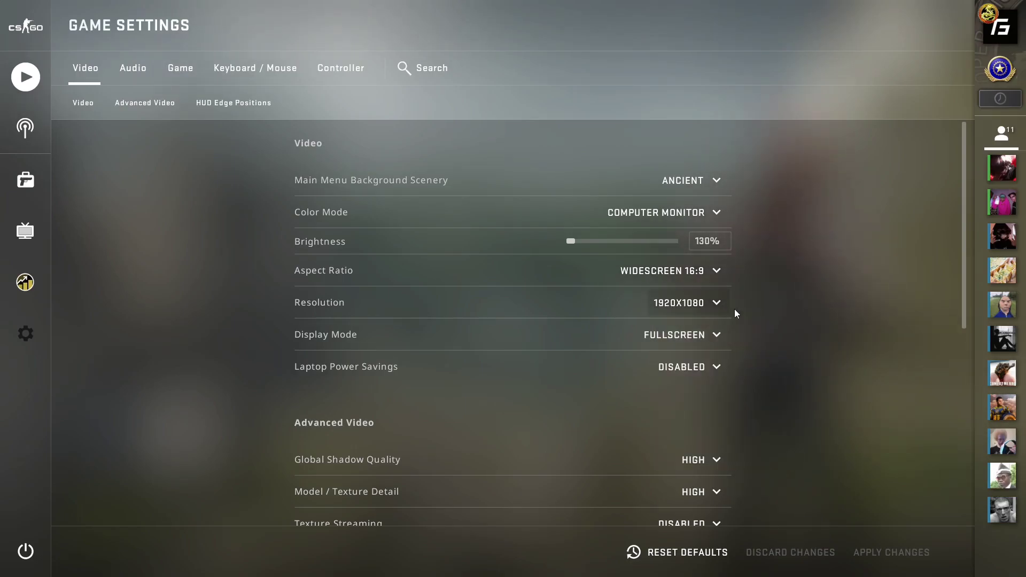
Open the keyboard and mouse settings and check the mouse sensitivity value
click(255, 68)
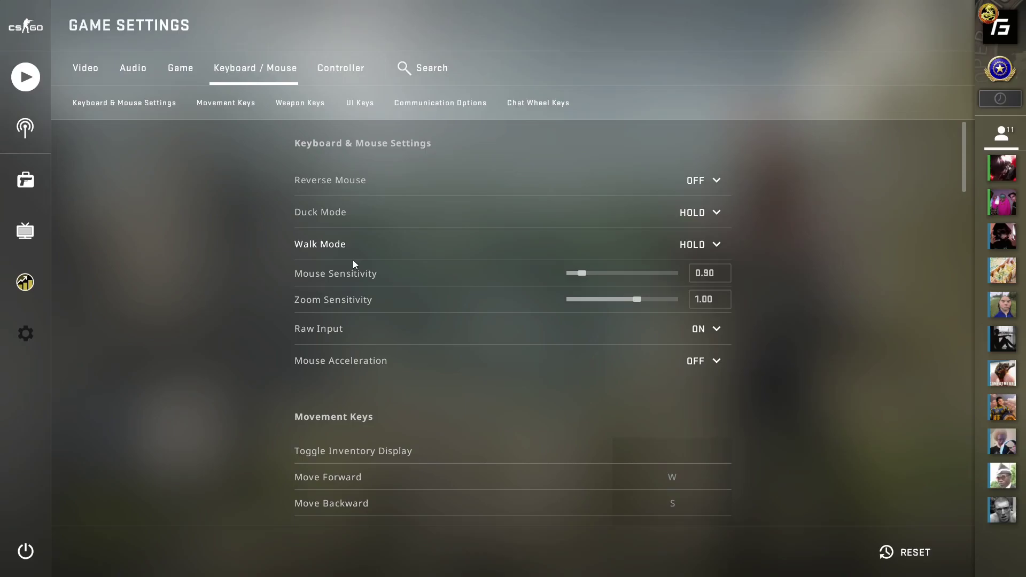
click(713, 272)
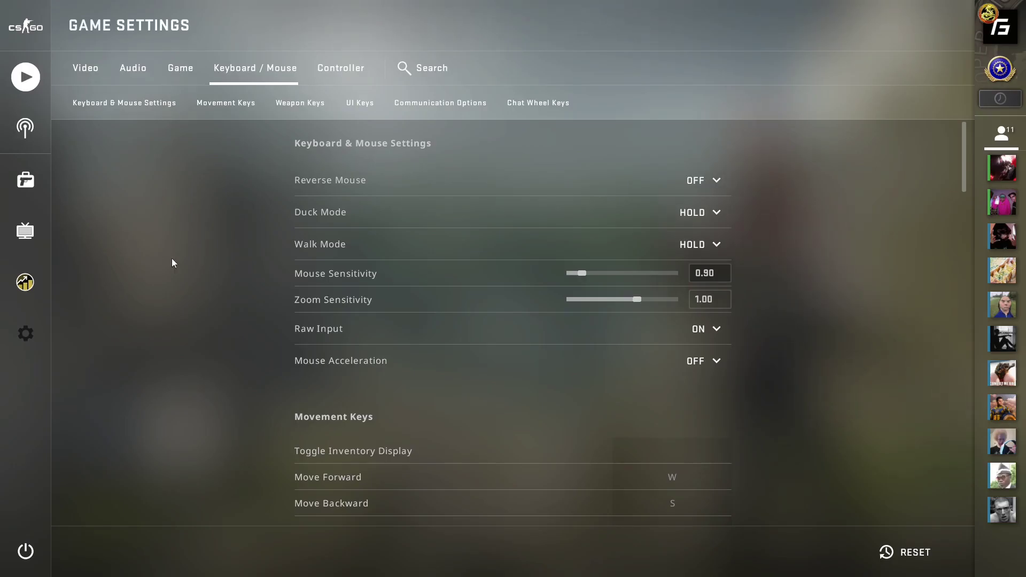
Examine the game's crosshair settings, from the preview and Crosshair Style down to Show Player Crosshairs
click(169, 76)
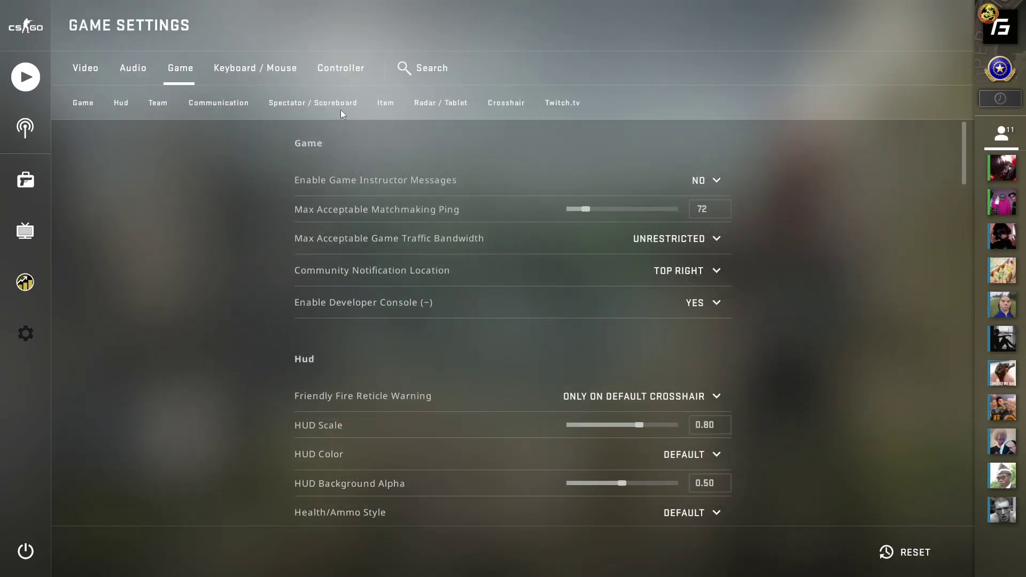
click(503, 103)
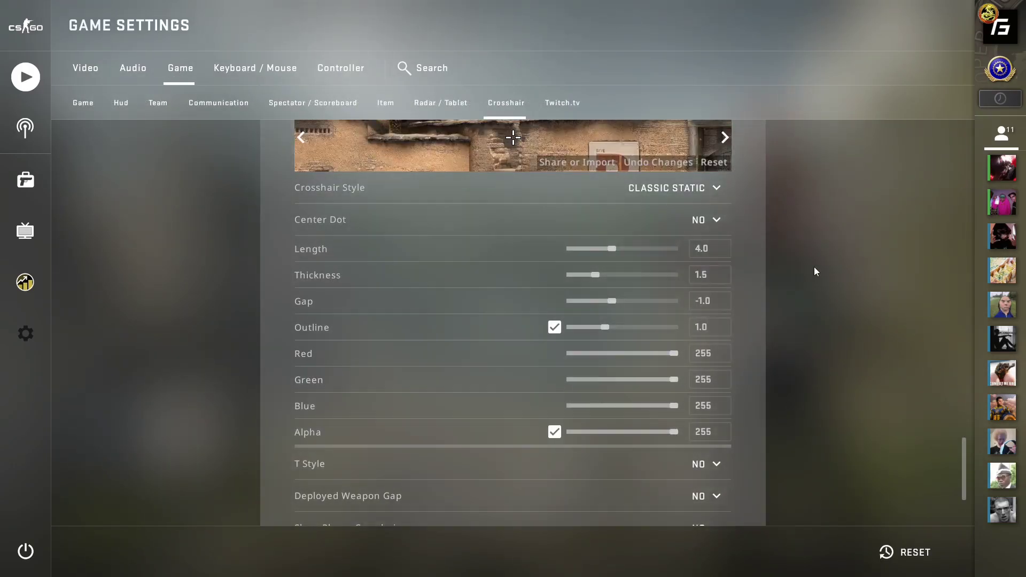
scroll(814, 268, up, 15)
click(508, 101)
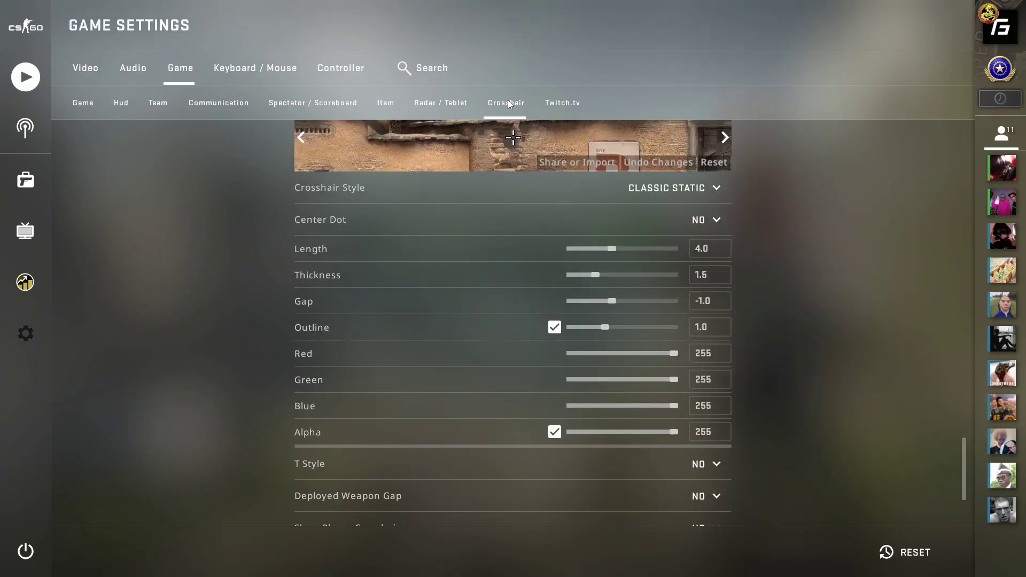
scroll(829, 323, up, 1)
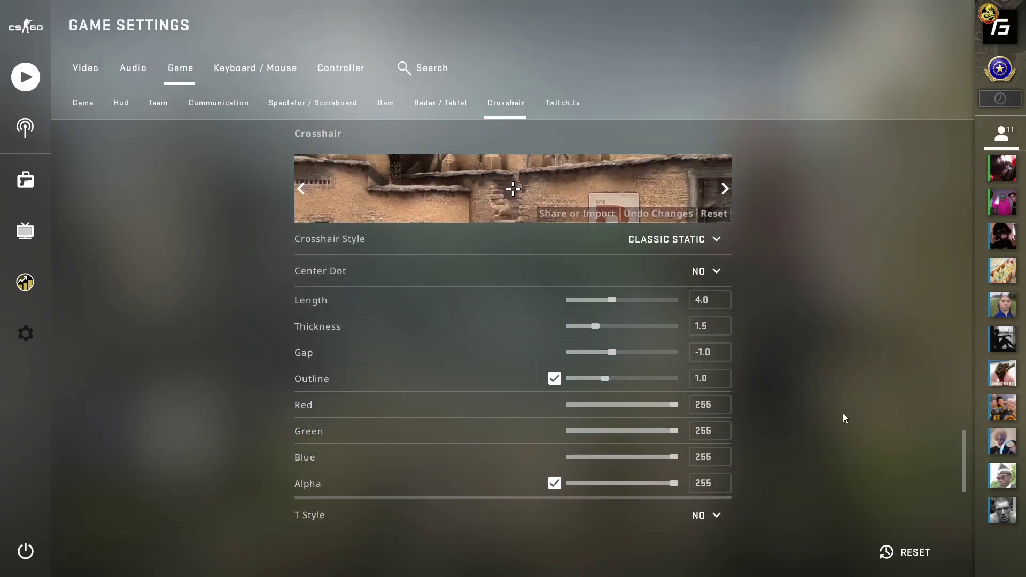
scroll(846, 418, down, 2)
scroll(837, 413, down, 2)
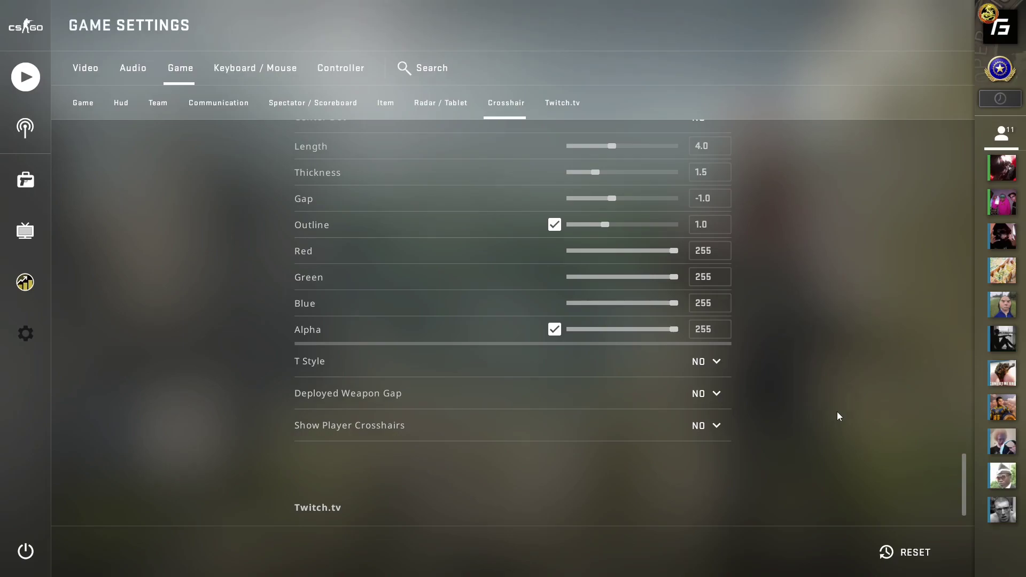
scroll(837, 413, up, 6)
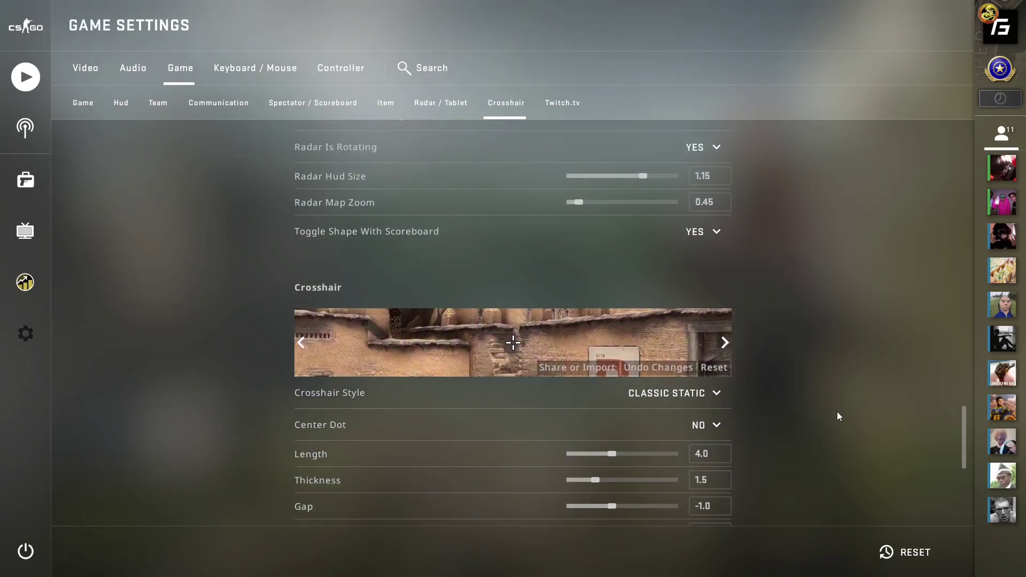
Cycle the crosshair preview through its background scenes to check the crosshair's visibility
click(724, 345)
click(724, 345)
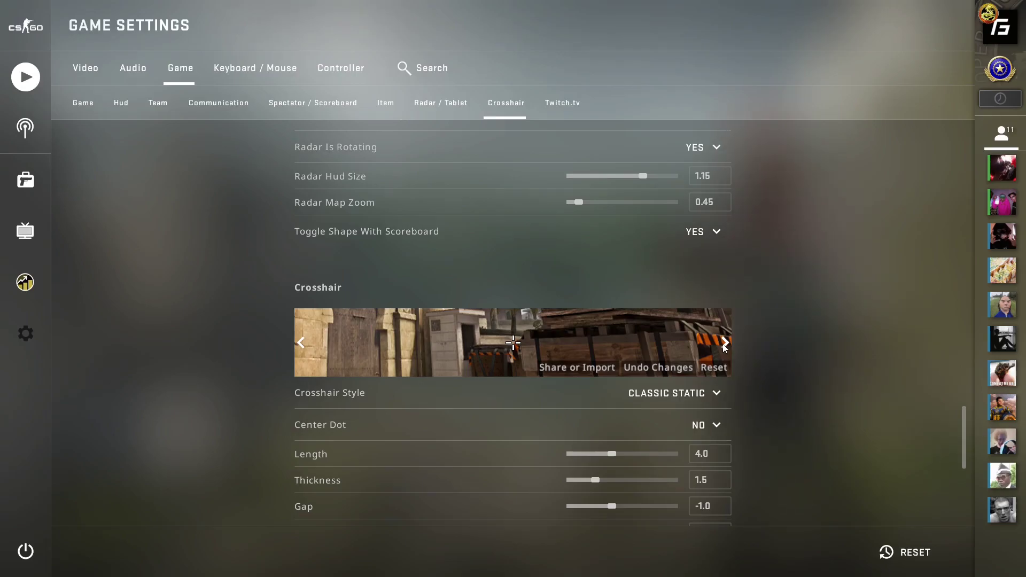
click(724, 345)
click(724, 345)
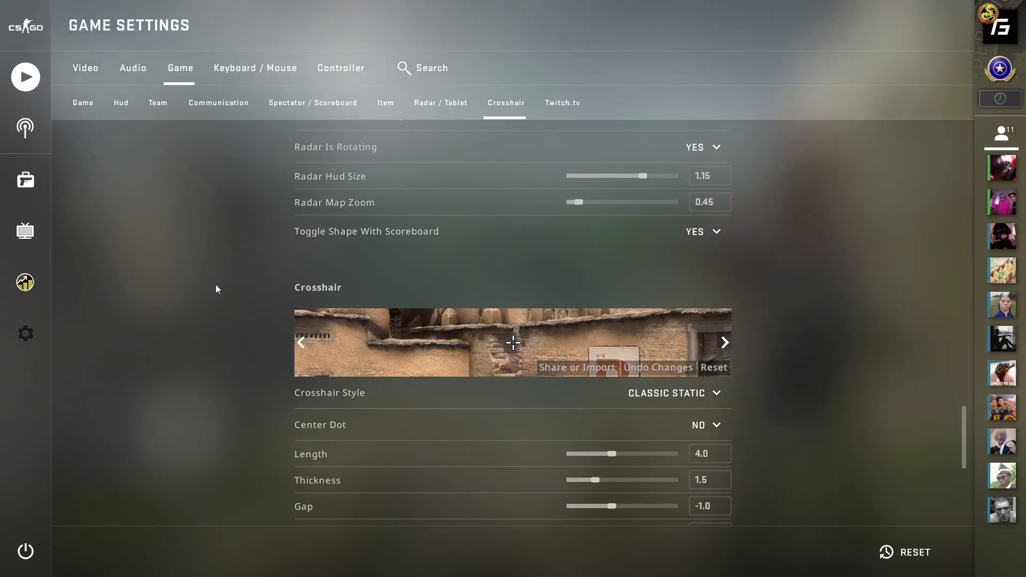
scroll(216, 285, down, 1)
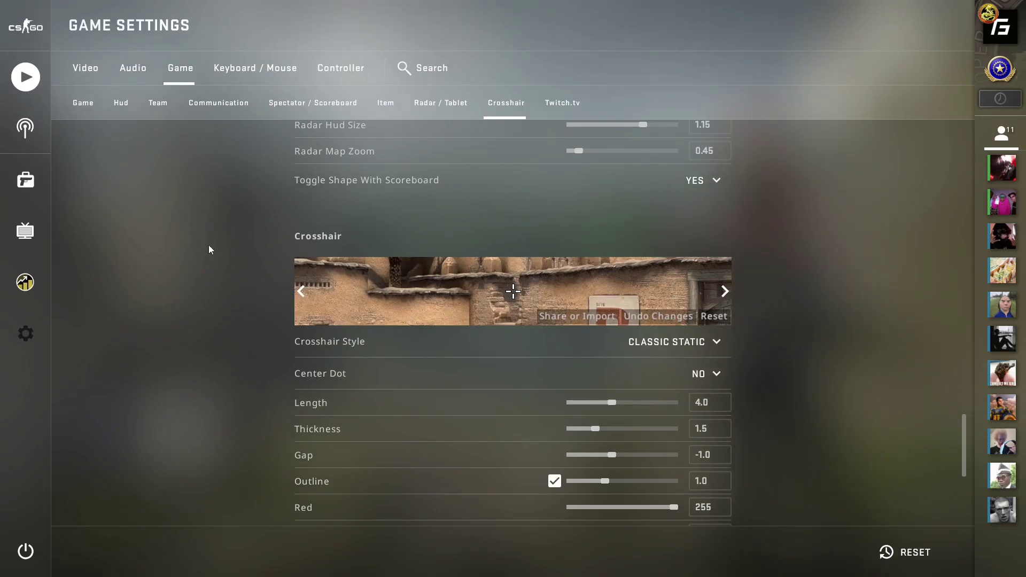
Return to the video settings, review the advanced options and set the brightness to 80%
click(92, 69)
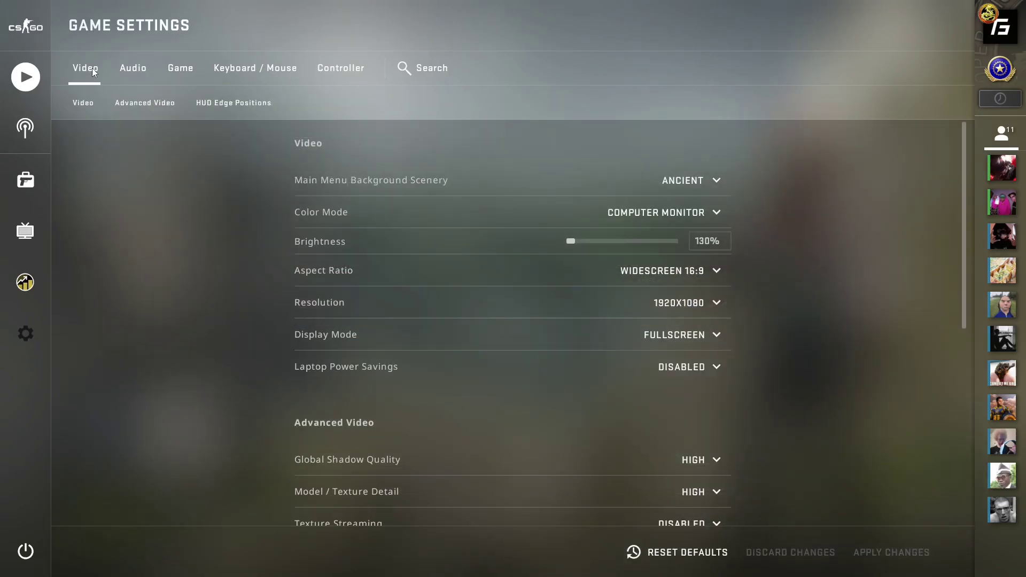
scroll(158, 280, down, 5)
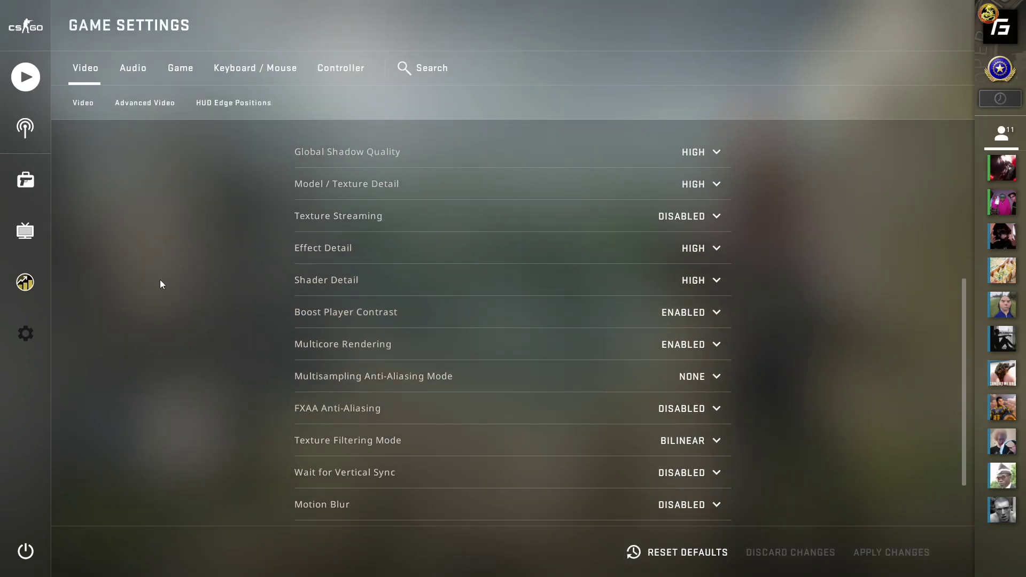
scroll(160, 280, up, 5)
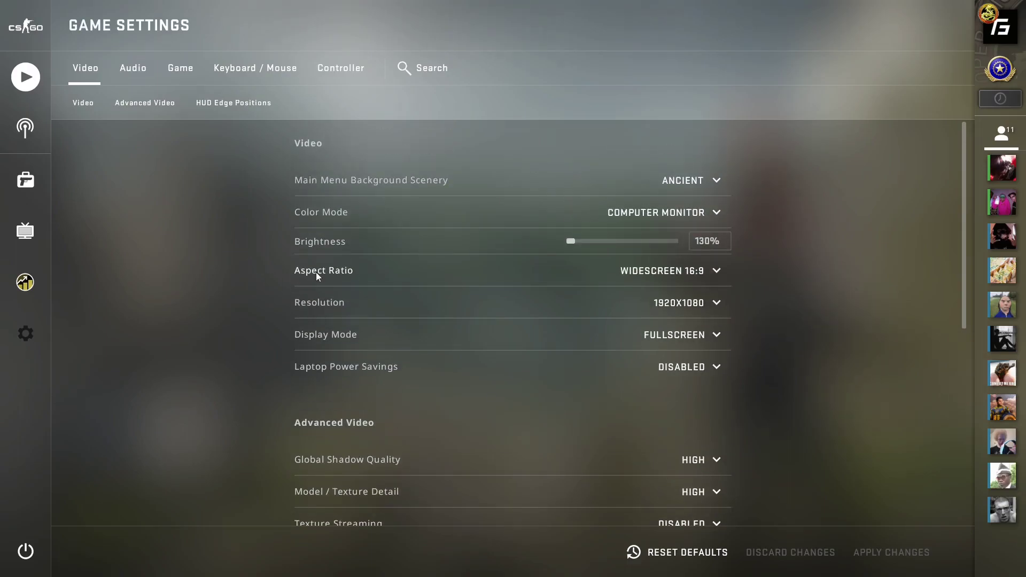
click(574, 242)
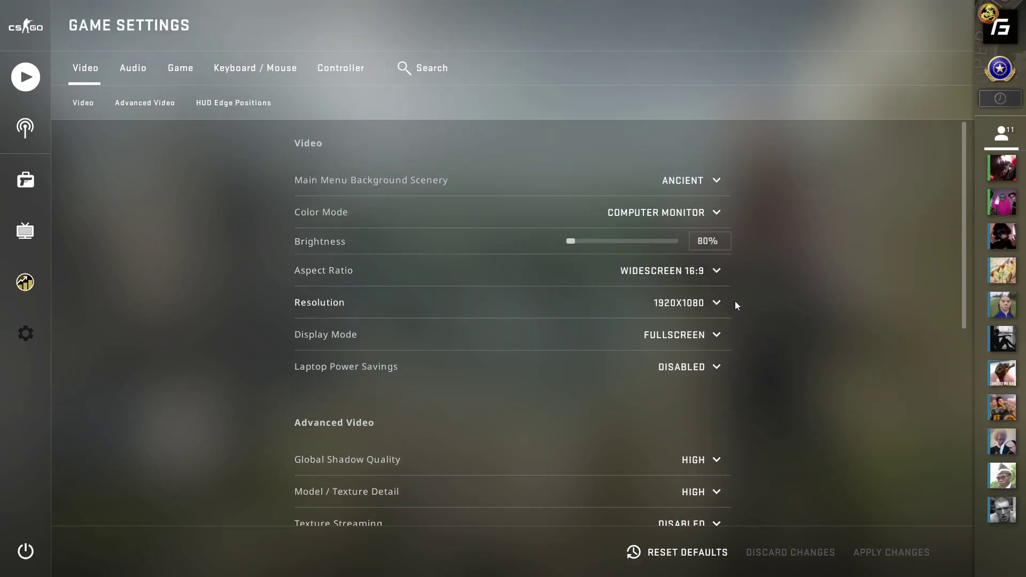